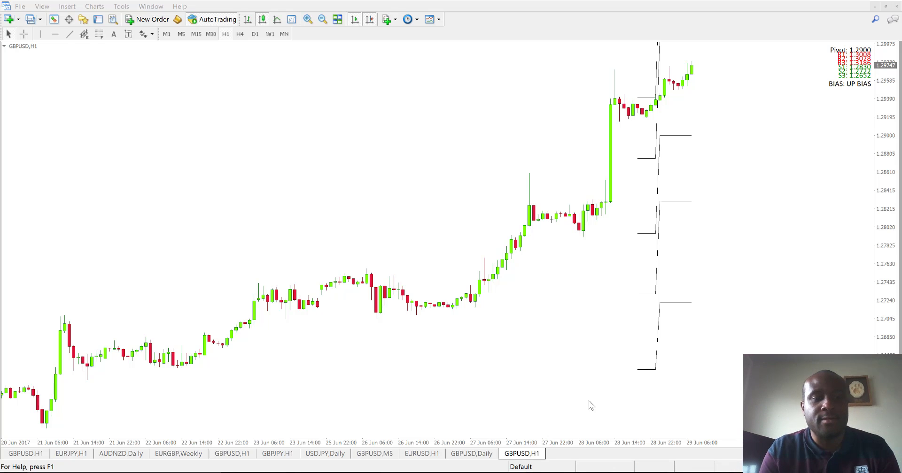
Step: Open the Windows Start menu, then dismiss it to return to MetaTrader 4
key(super)
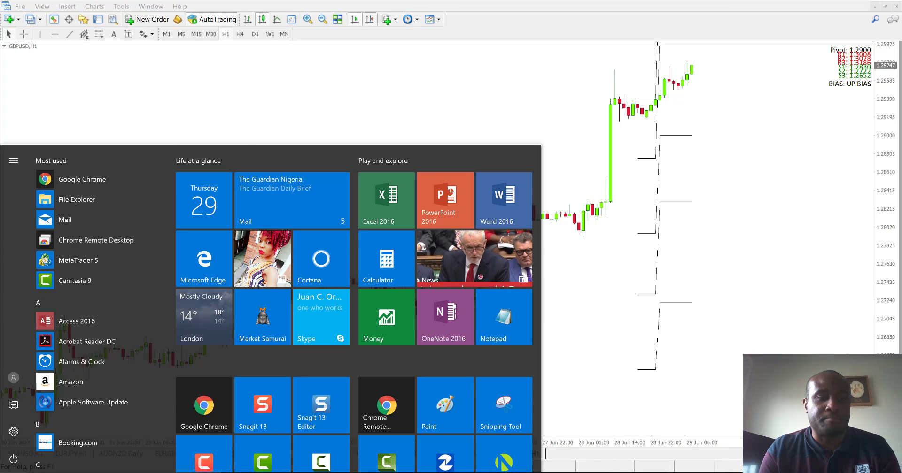
key(Escape)
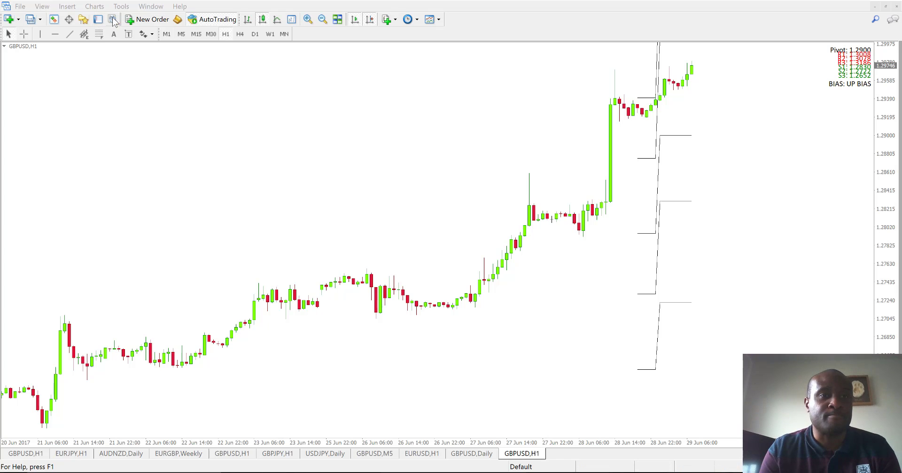
Step: Show the Market store and search it for 'erxgen'
click(99, 20)
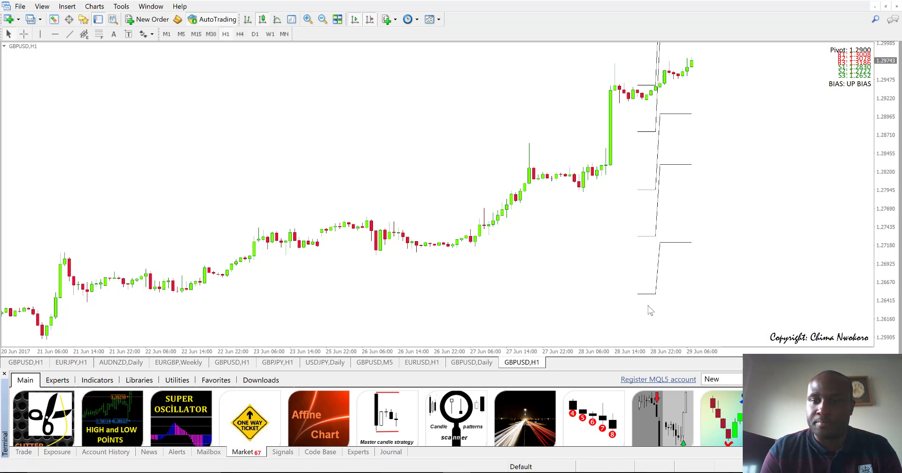
click(818, 379)
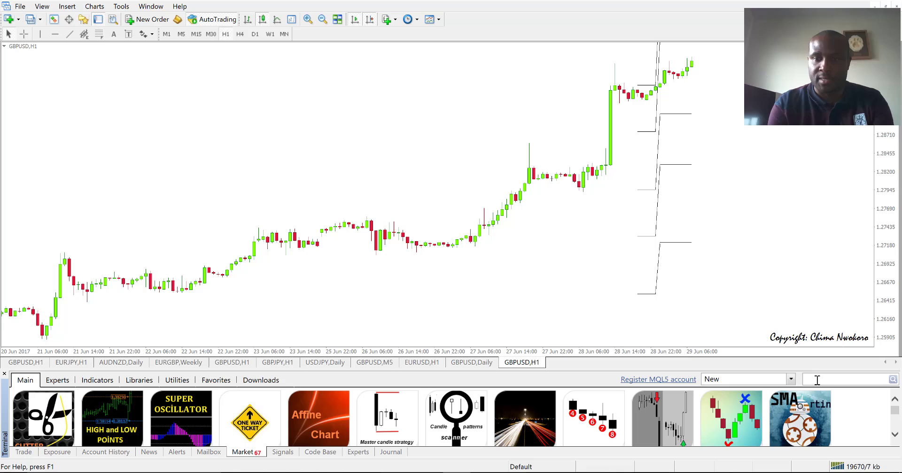
text(erx)
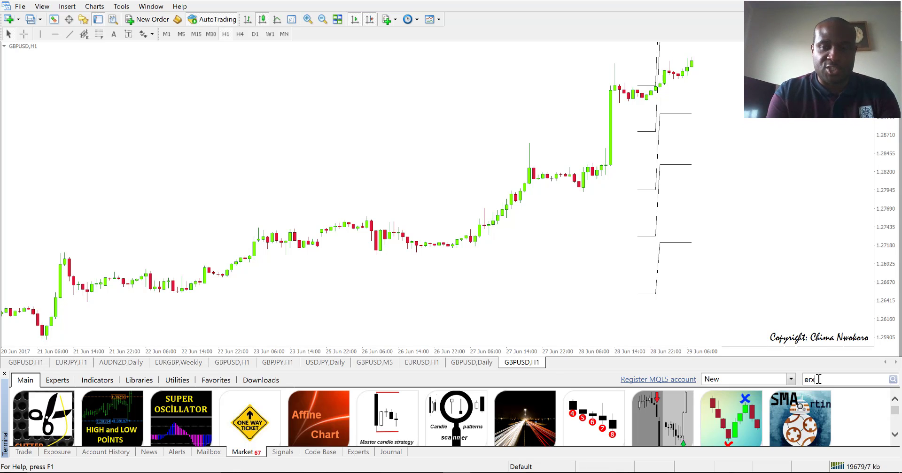
text(ge)
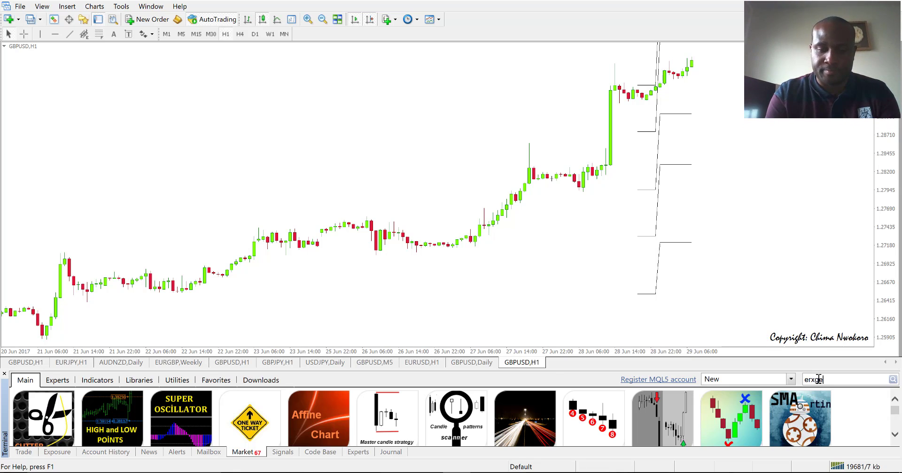
key(Return)
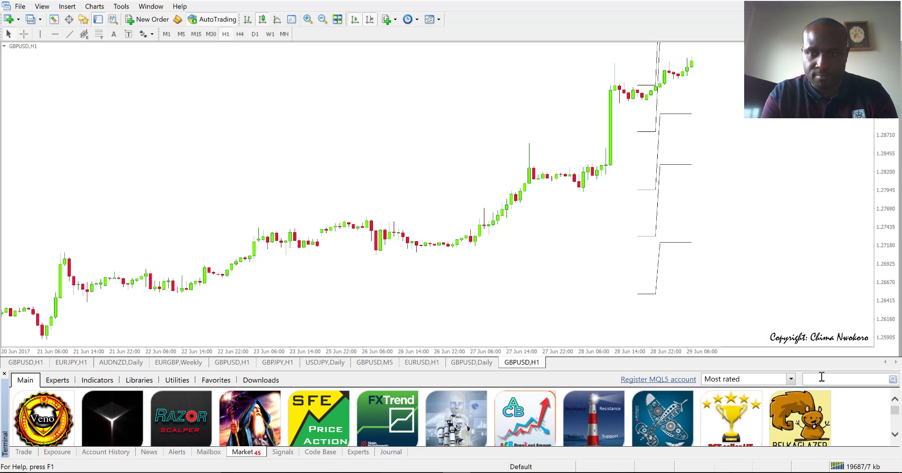
click(817, 381)
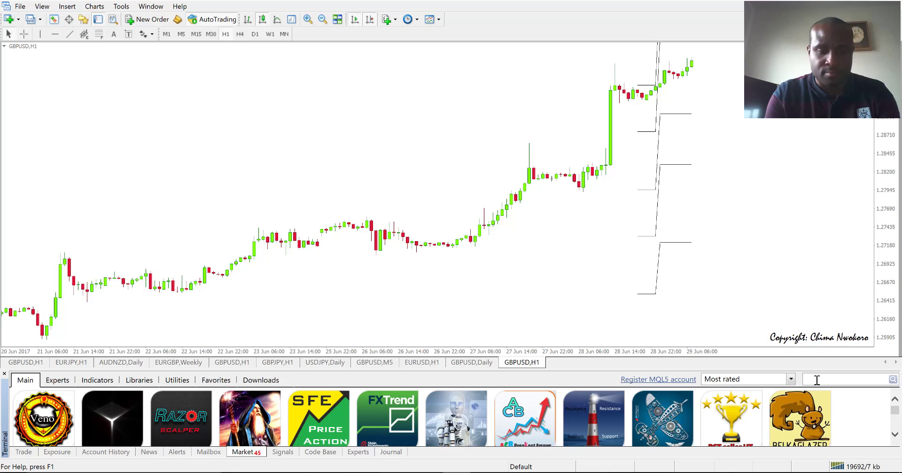
text(er)
key(Return)
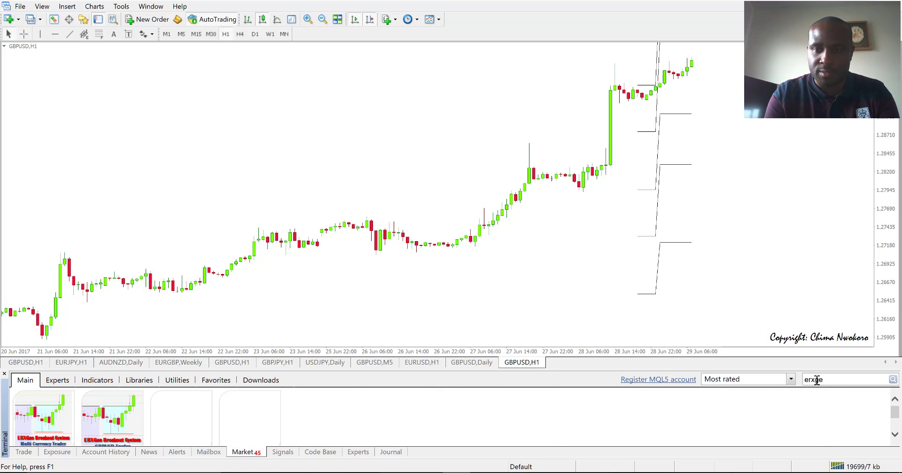
text(n)
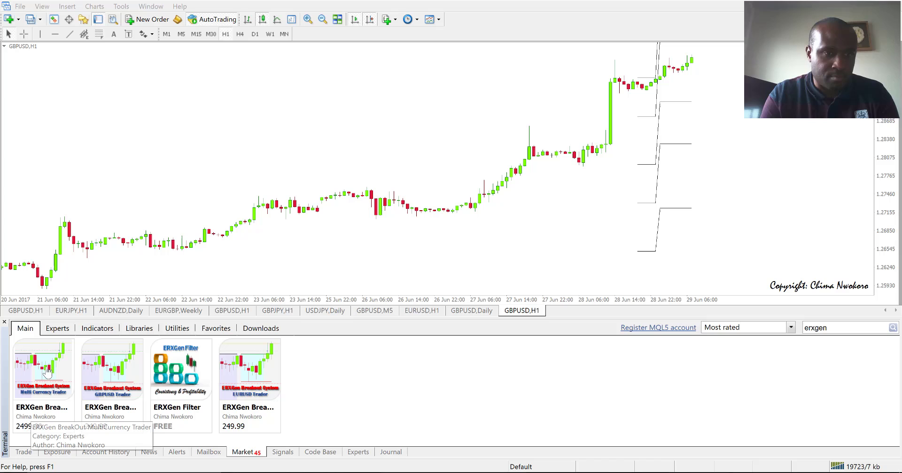
Step: Open the ERXGen BreakOut MultiCurrency Trader product page and load it into the Strategy Tester
click(41, 398)
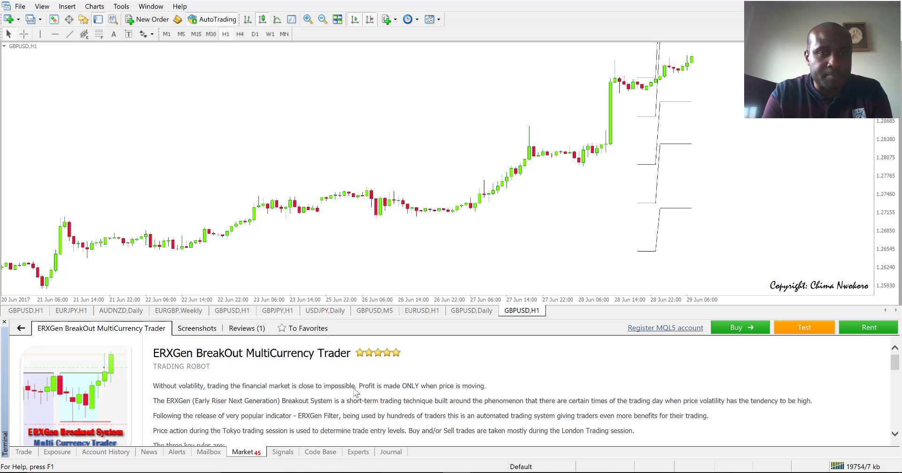
click(804, 328)
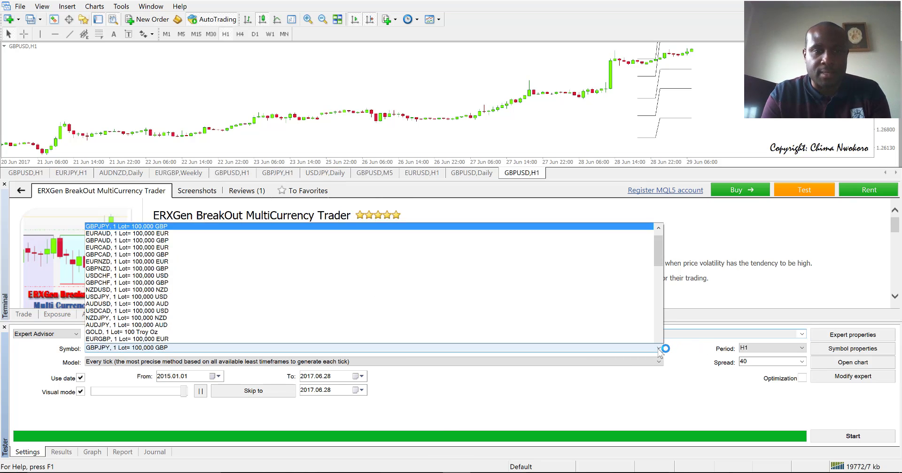
scroll(658, 139, up, 1)
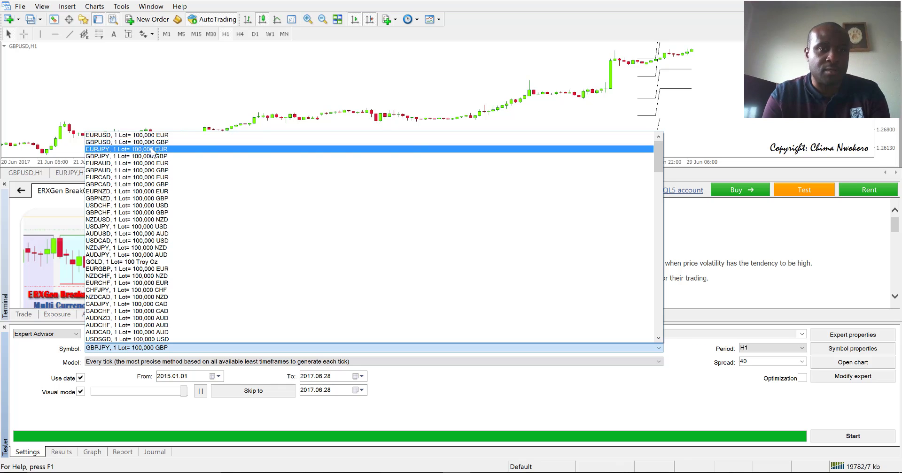
Step: Set the test to GBPUSD, H1, spread 40, with Visual mode checked
click(137, 143)
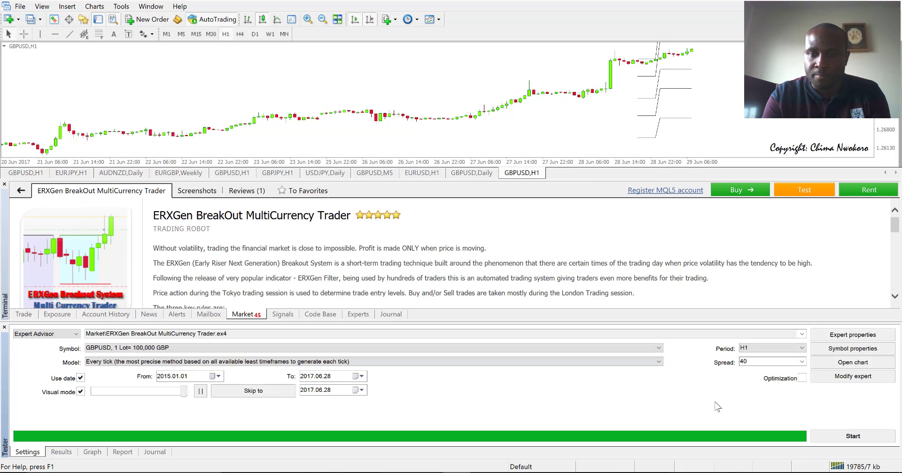
click(801, 350)
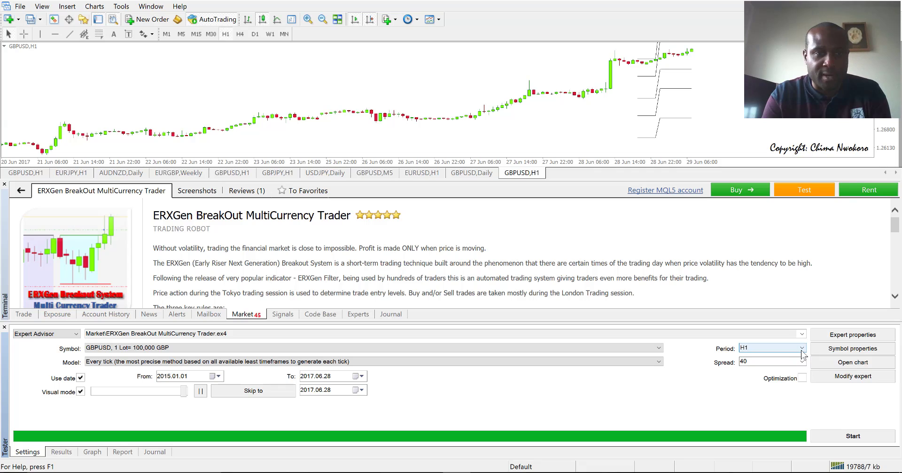
click(753, 362)
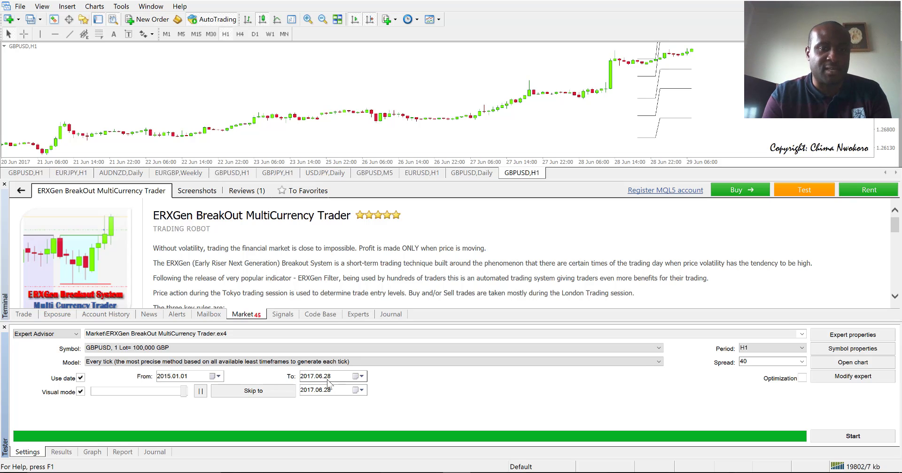
click(81, 391)
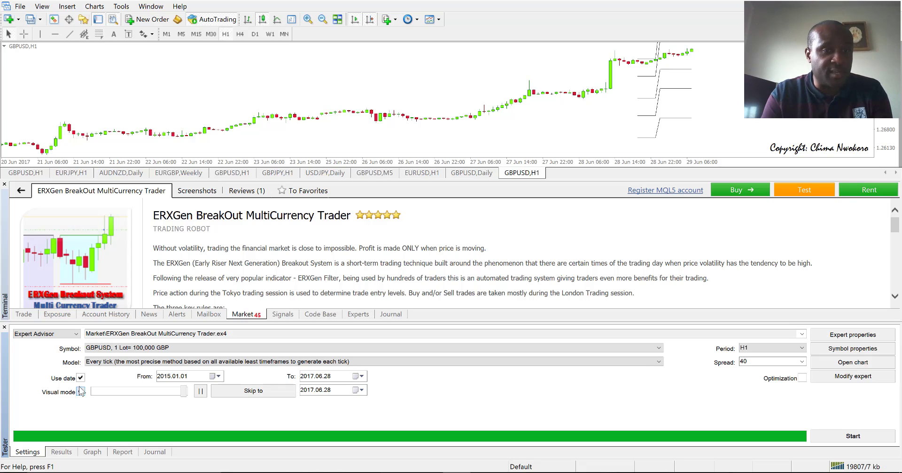
click(81, 392)
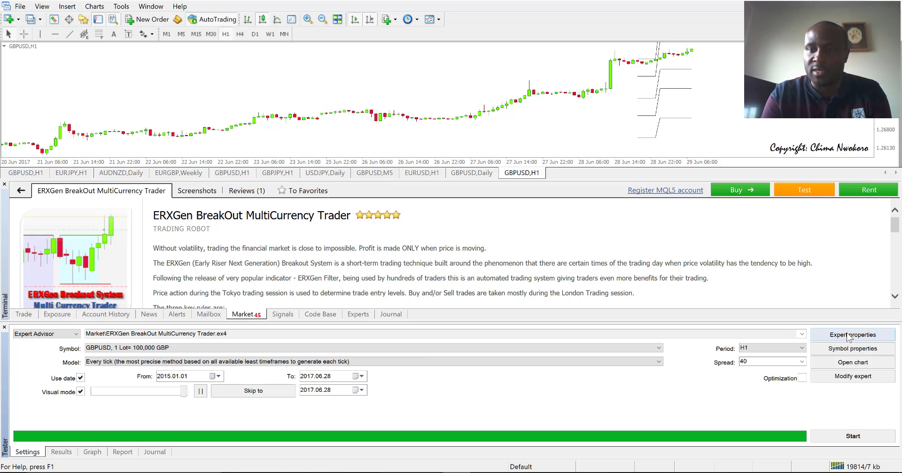
Step: Open the EA inputs, set UseDailyStops to false and UseTokyoSL to true
click(848, 336)
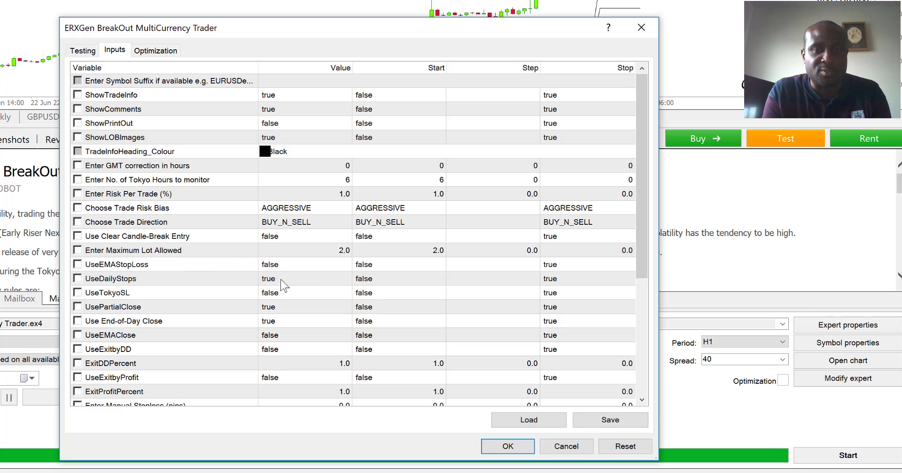
click(282, 282)
click(282, 282)
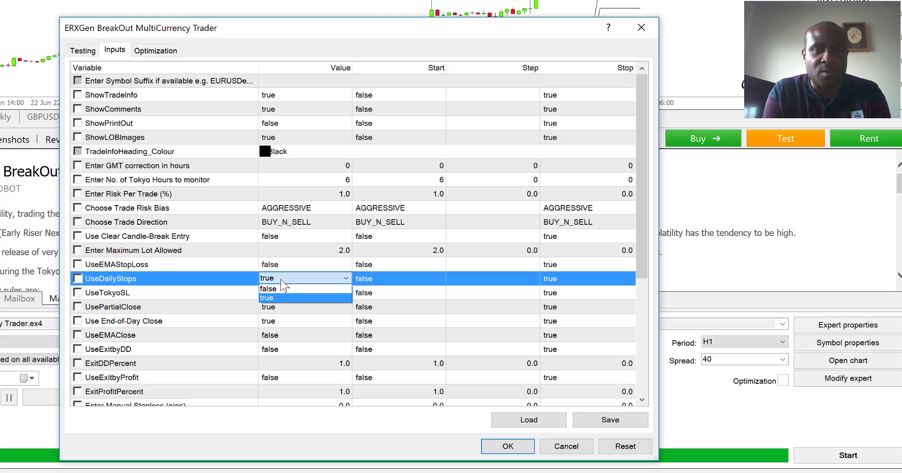
click(280, 290)
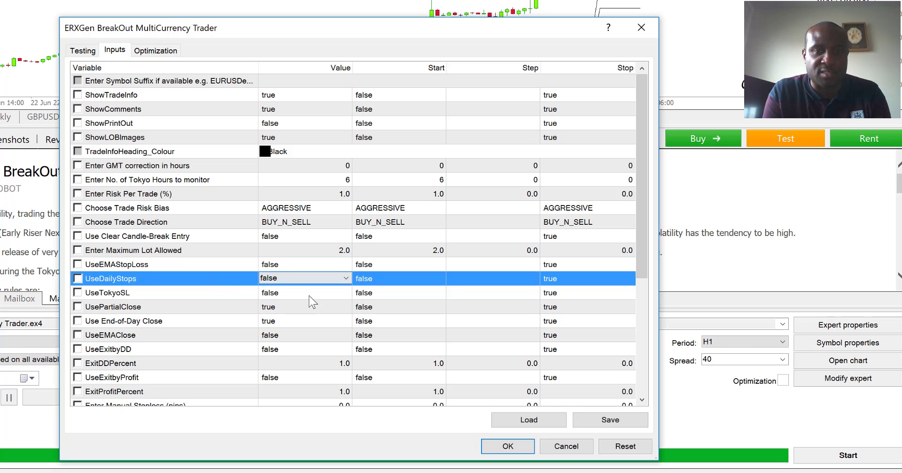
click(298, 292)
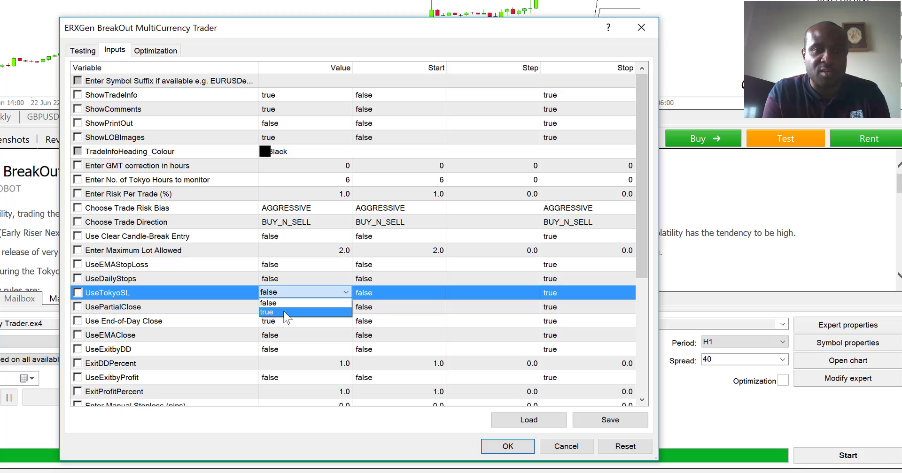
click(285, 317)
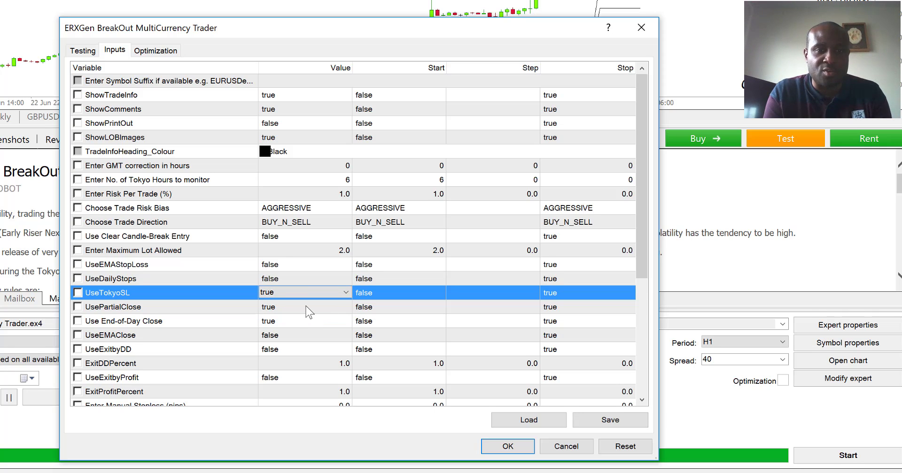
Step: Review the partial, end-of-day and EMA close settings, then set UseExitbyDD to true
click(307, 312)
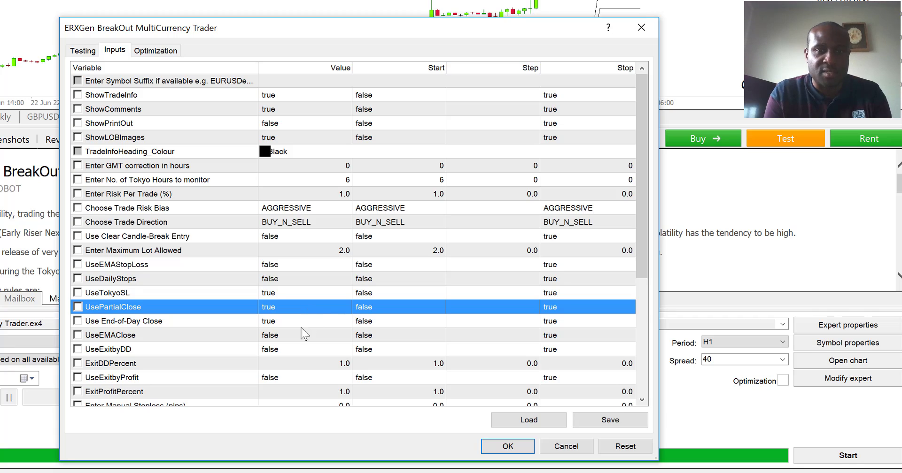
click(290, 323)
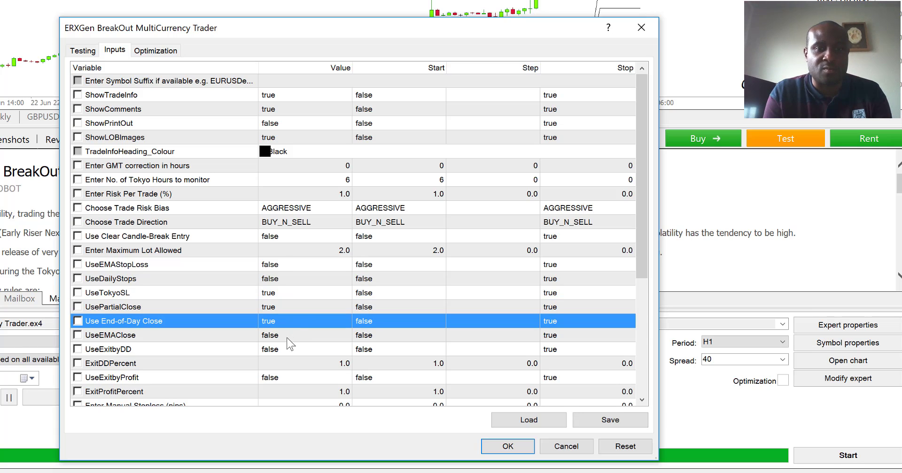
click(287, 337)
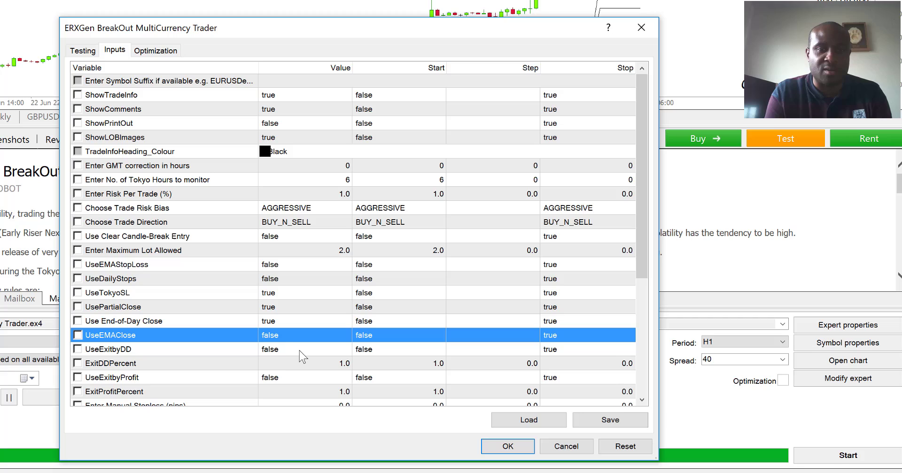
click(291, 350)
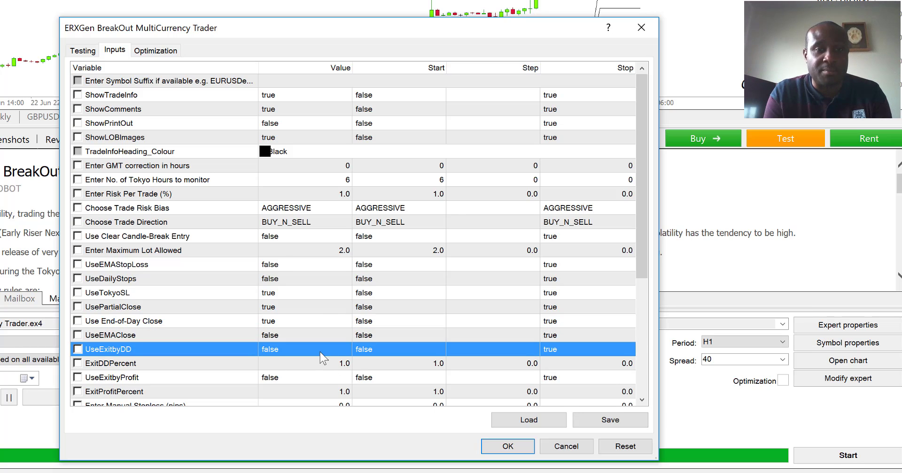
click(312, 349)
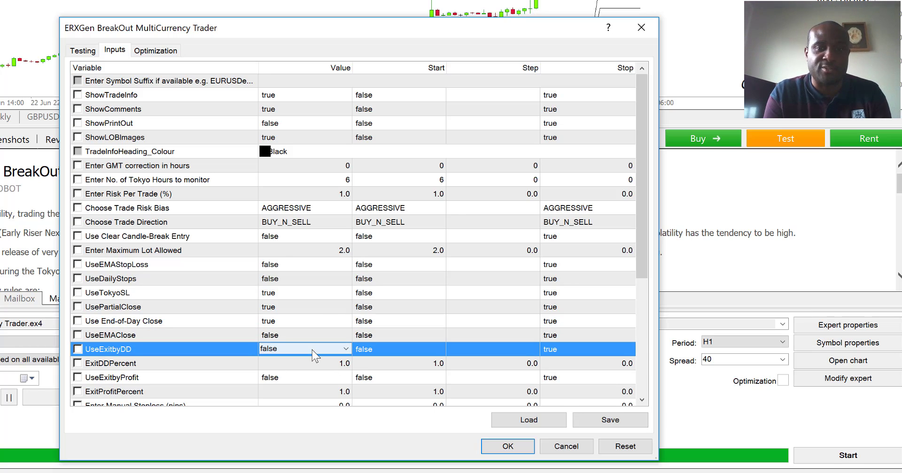
click(312, 350)
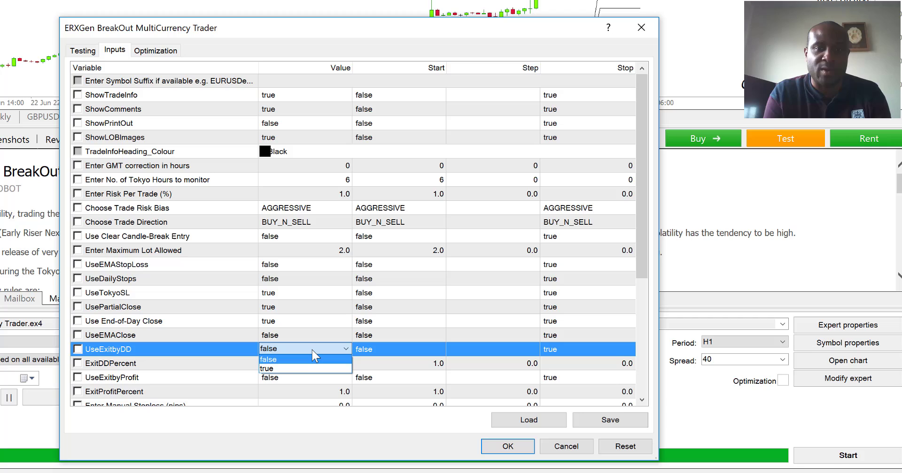
click(291, 370)
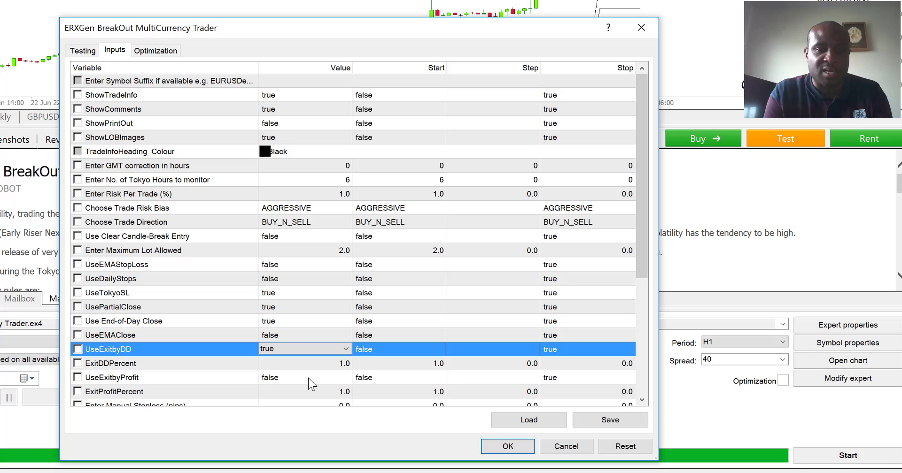
Step: Set UseExitbyProfit to true and scroll further down the inputs list
click(308, 379)
click(308, 379)
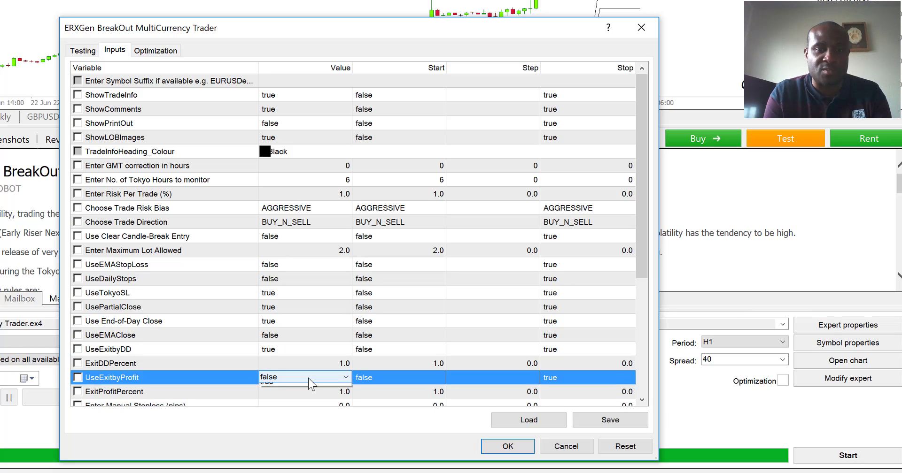
click(318, 397)
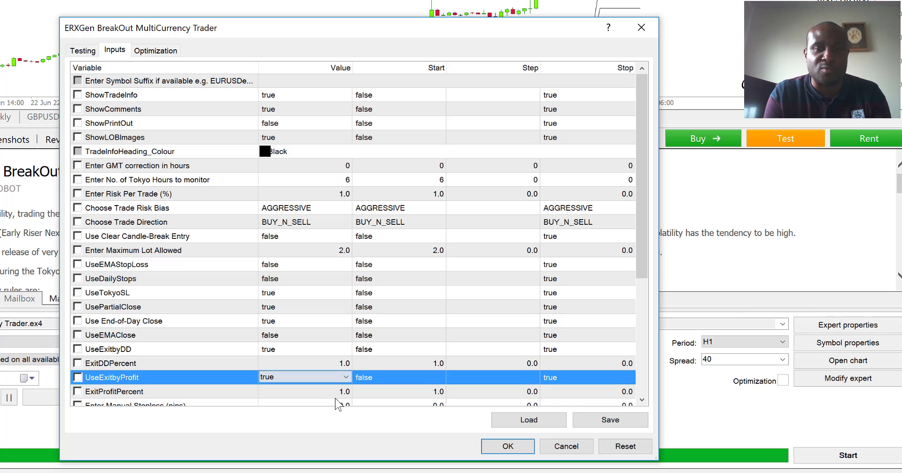
double_click(641, 403)
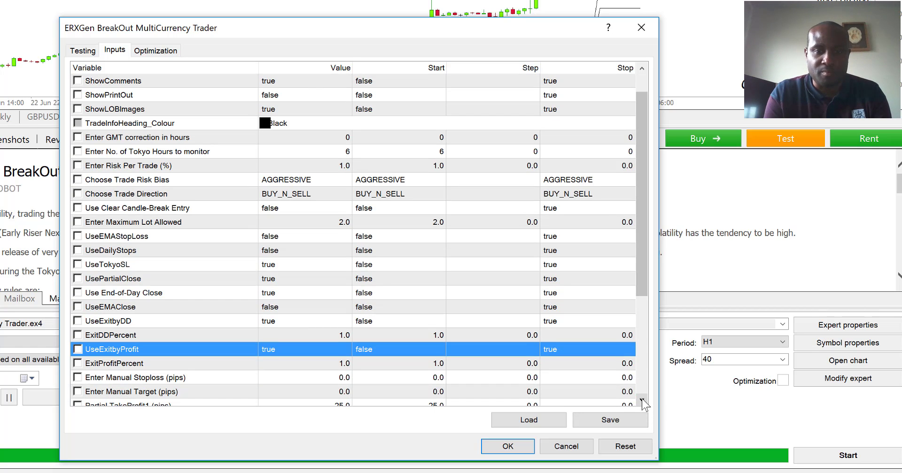
click(642, 403)
double_click(641, 403)
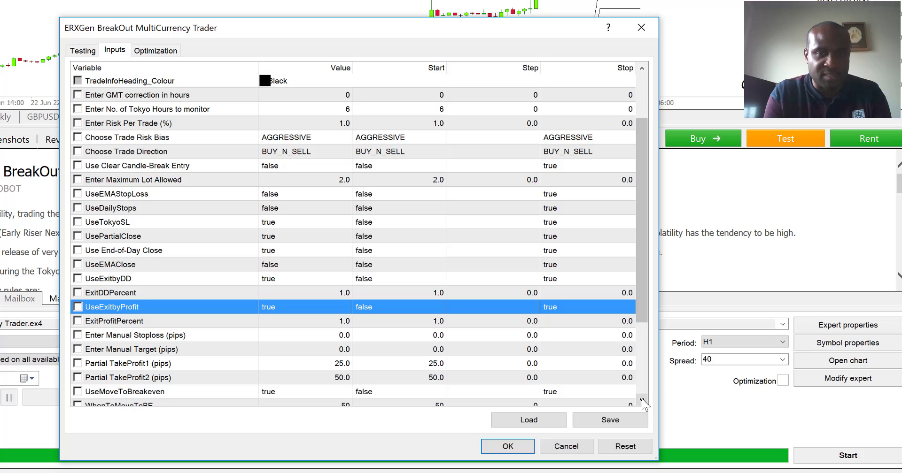
click(642, 402)
click(642, 401)
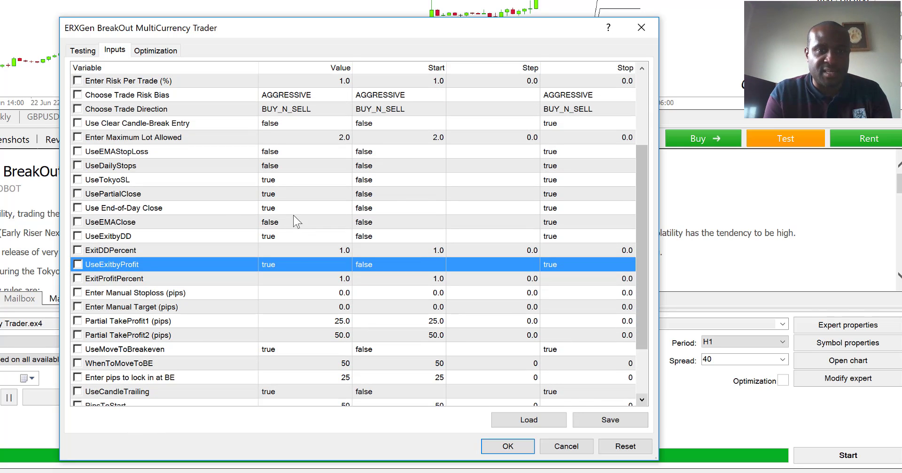
scroll(163, 307, down, 1)
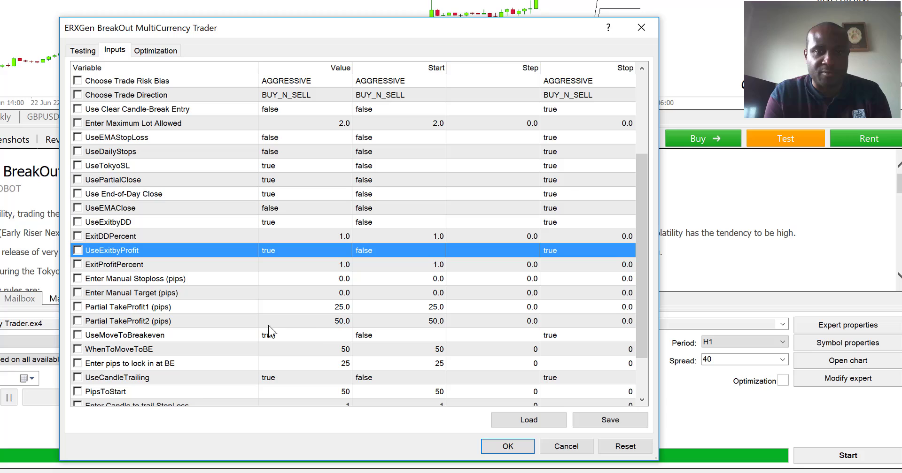
Step: Review the Partial TakeProfit and PipsToStart values, then set trailing StopLoss candles to 3
click(343, 308)
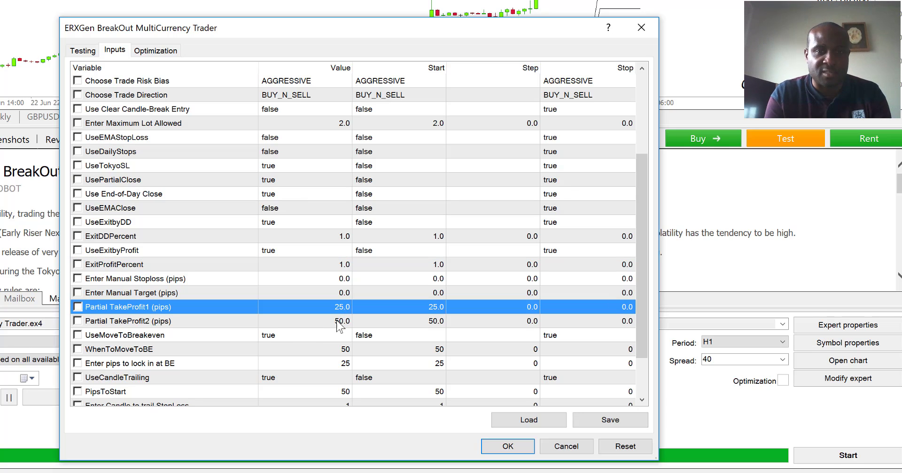
click(337, 323)
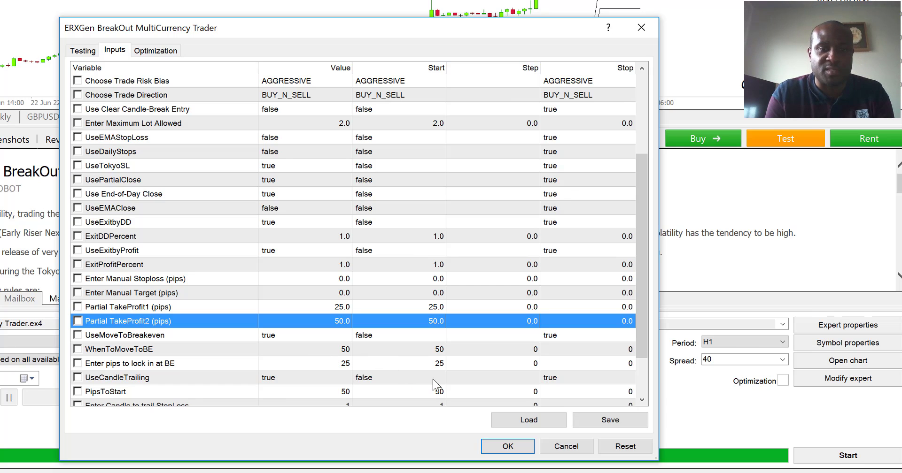
click(331, 395)
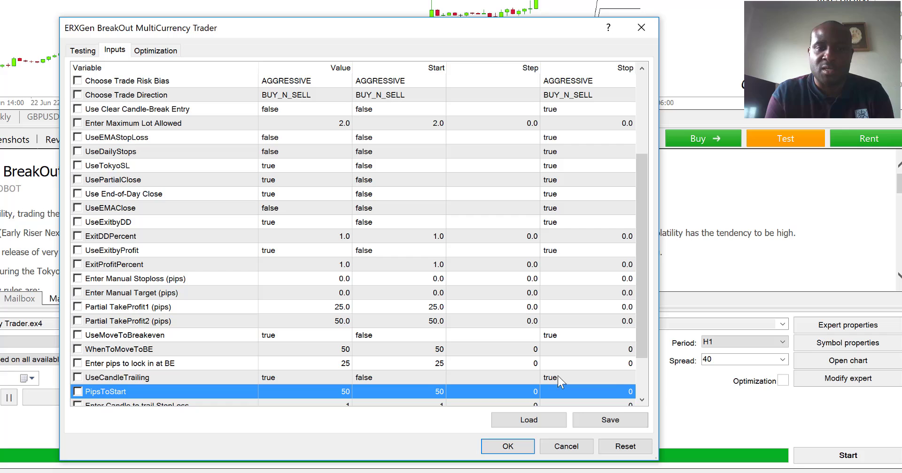
click(641, 401)
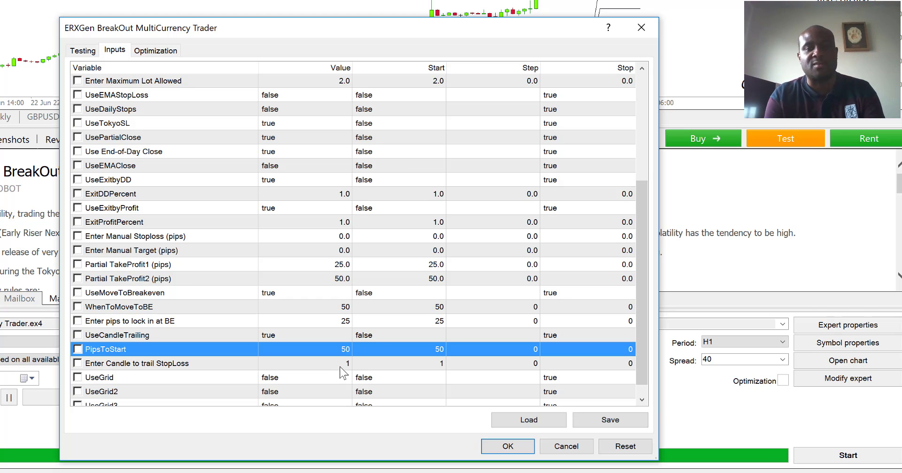
double_click(341, 367)
text(3)
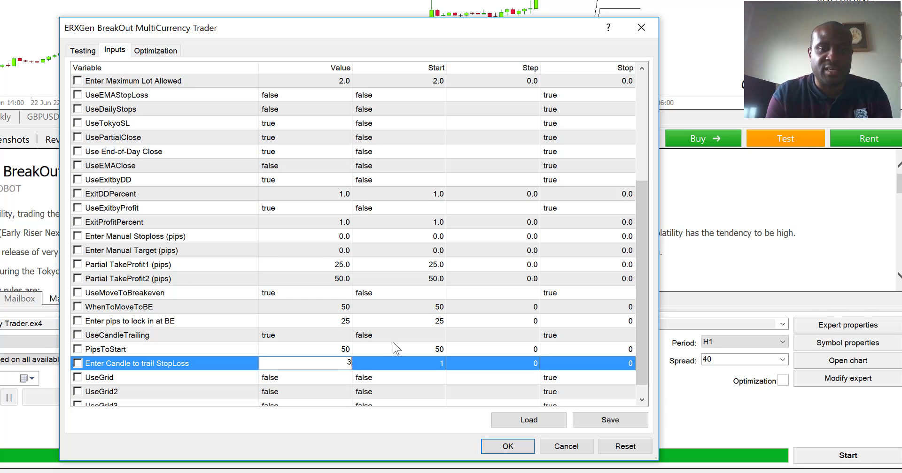
click(316, 351)
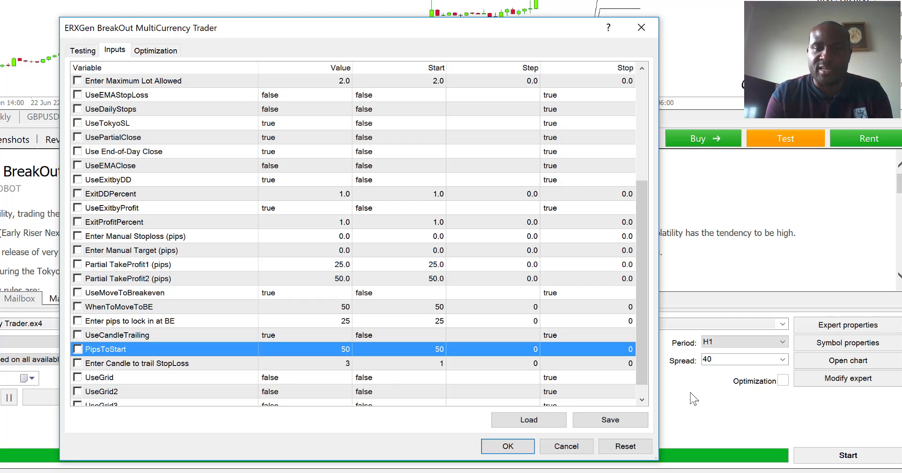
click(643, 401)
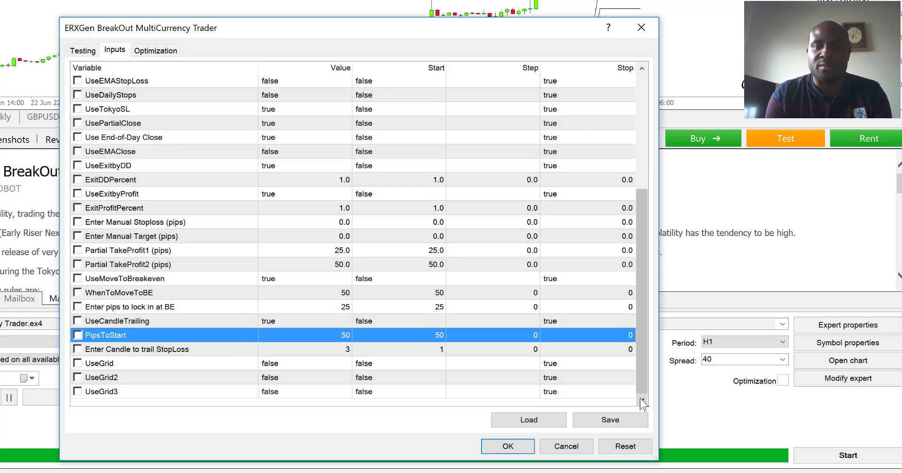
Step: Confirm the EA inputs and close the Market panel to reveal the tester settings
click(508, 446)
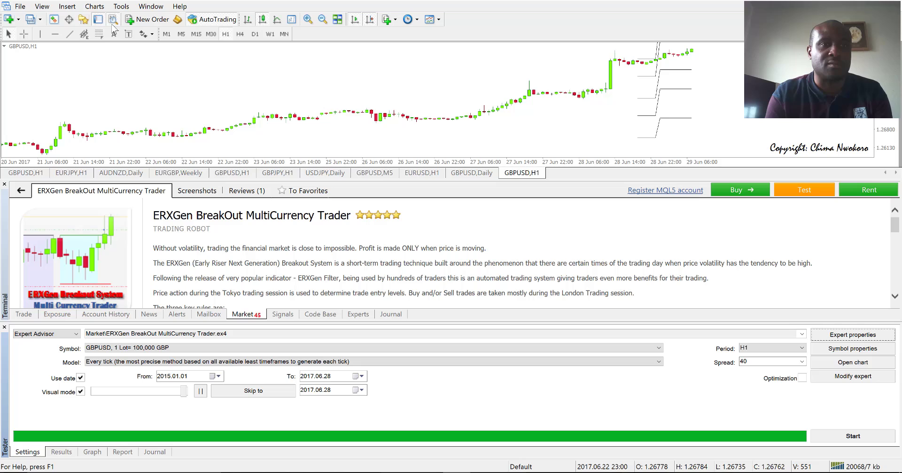
click(97, 21)
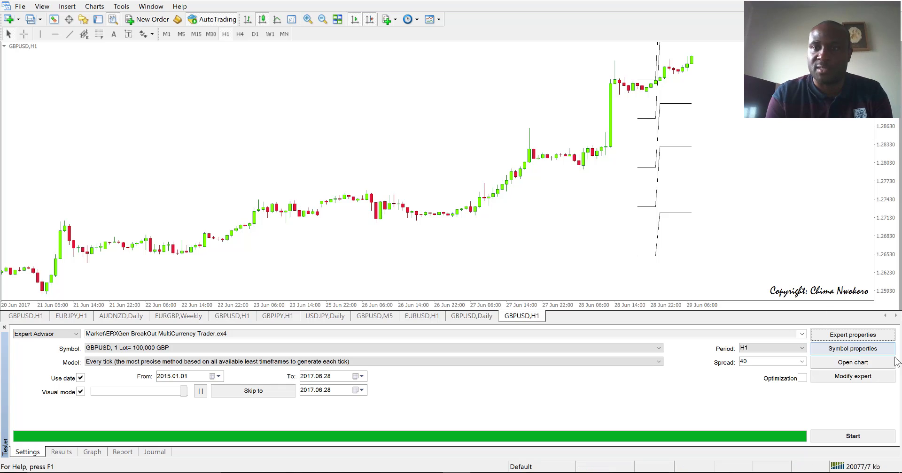
click(861, 440)
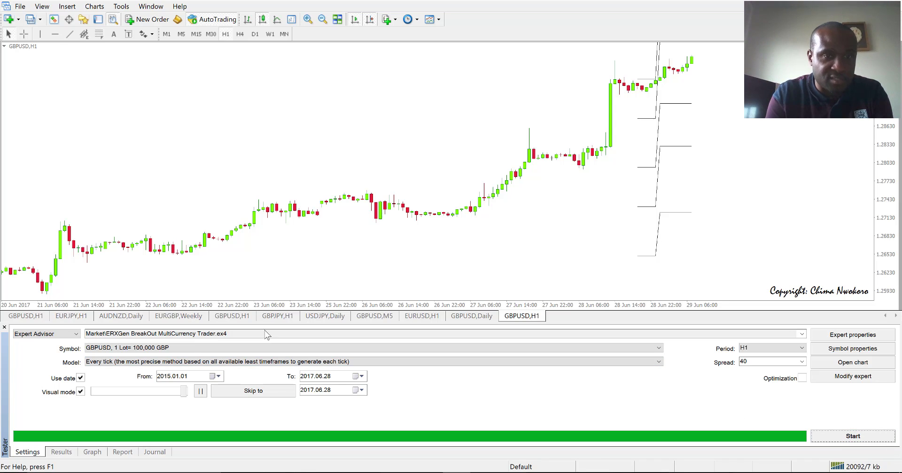
Step: Run the visual GBPUSD H1 backtest and zoom the test chart in twice
click(824, 442)
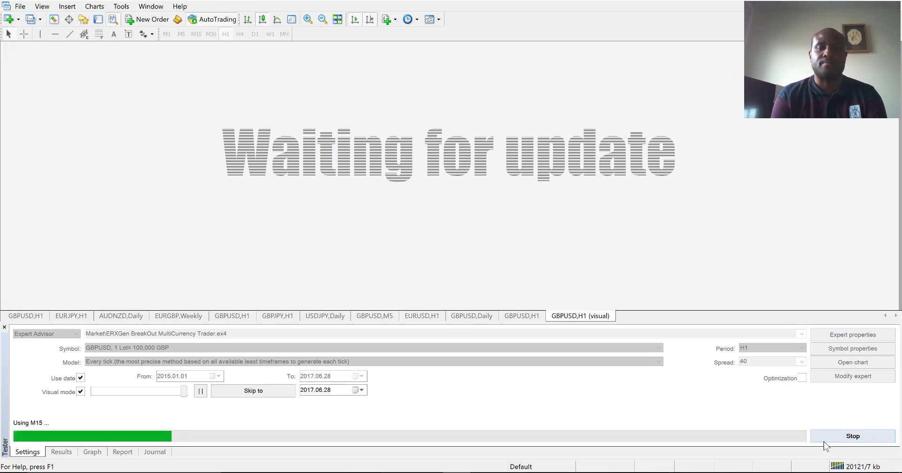
click(308, 20)
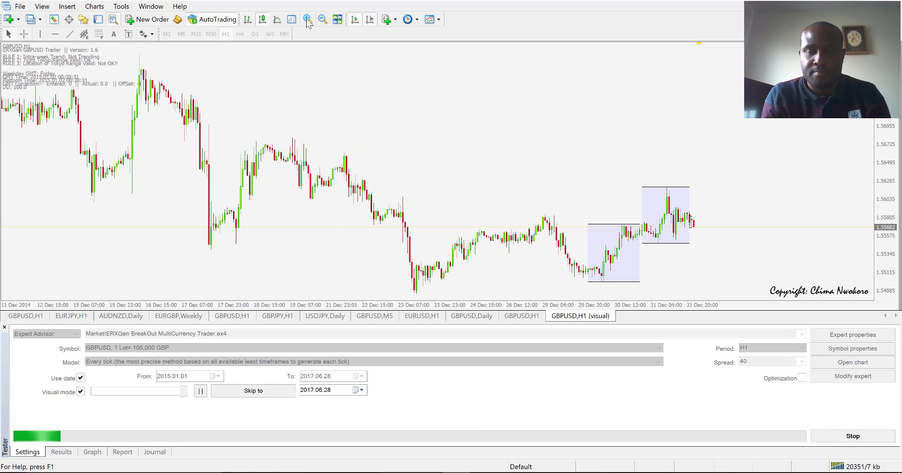
click(307, 20)
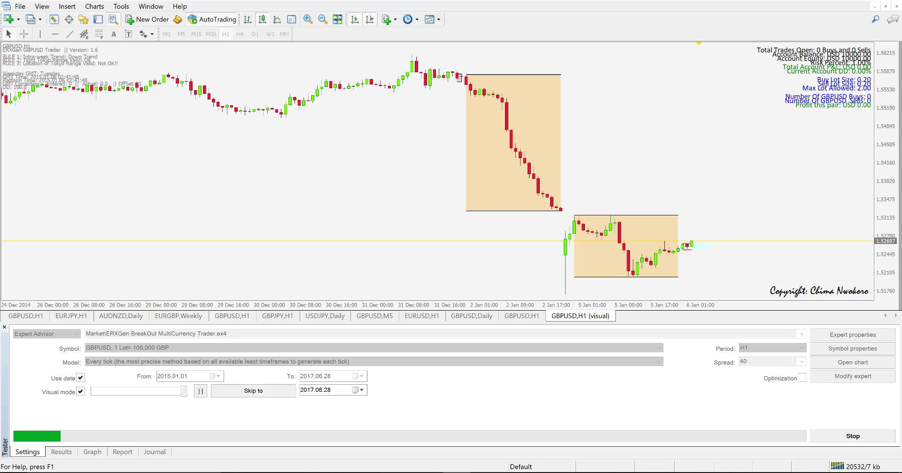
click(200, 391)
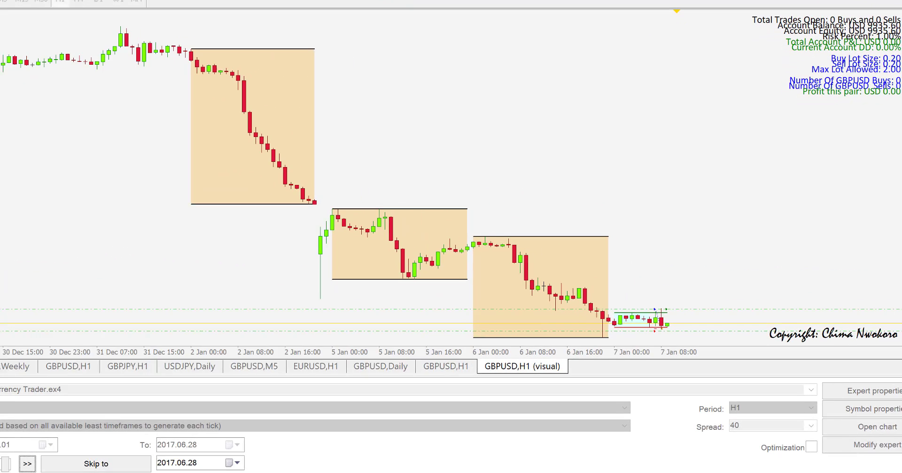